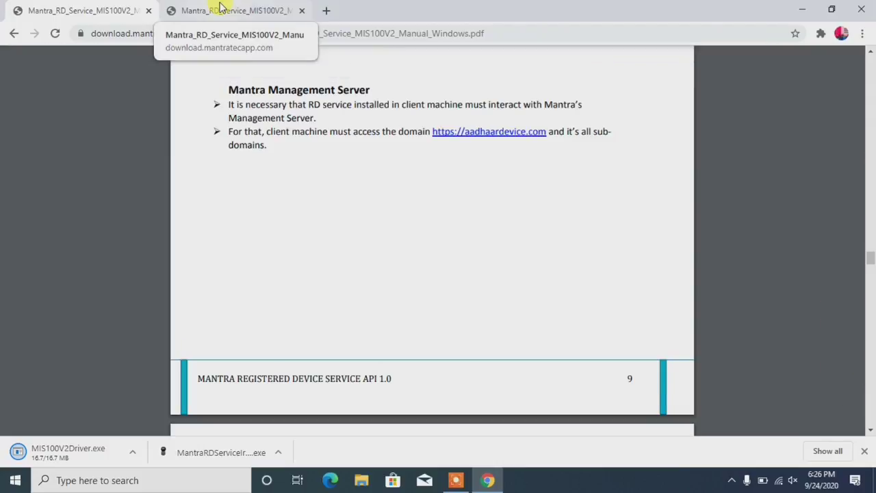
# From the RD Service manual tab, show the MIS100V2Driver.exe download in its folder.
pyautogui.click(220, 7)
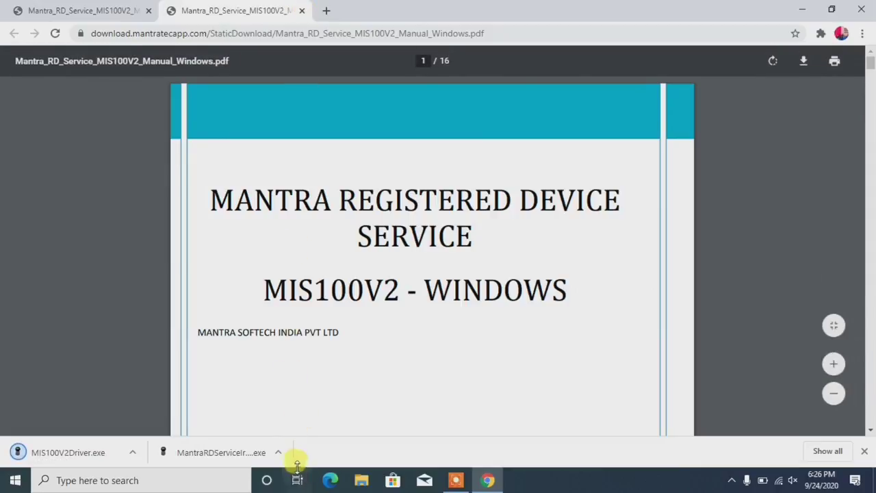
pyautogui.click(132, 452)
pyautogui.click(160, 413)
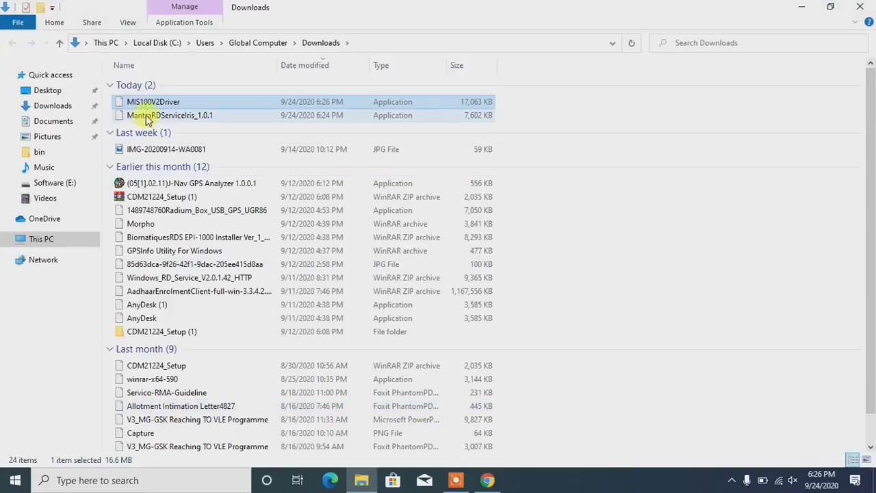
# Run the MIS100V2Driver installer as administrator and approve the UAC prompt.
pyautogui.doubleClick(147, 102)
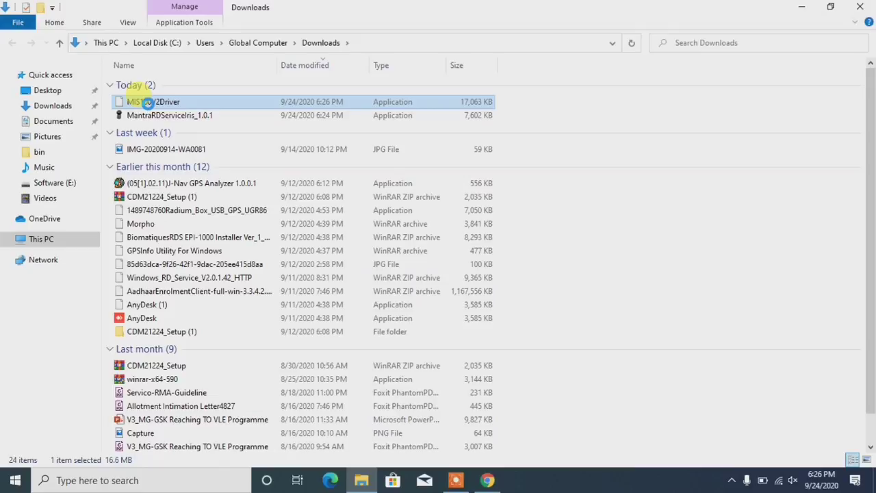
pyautogui.rightClick(147, 102)
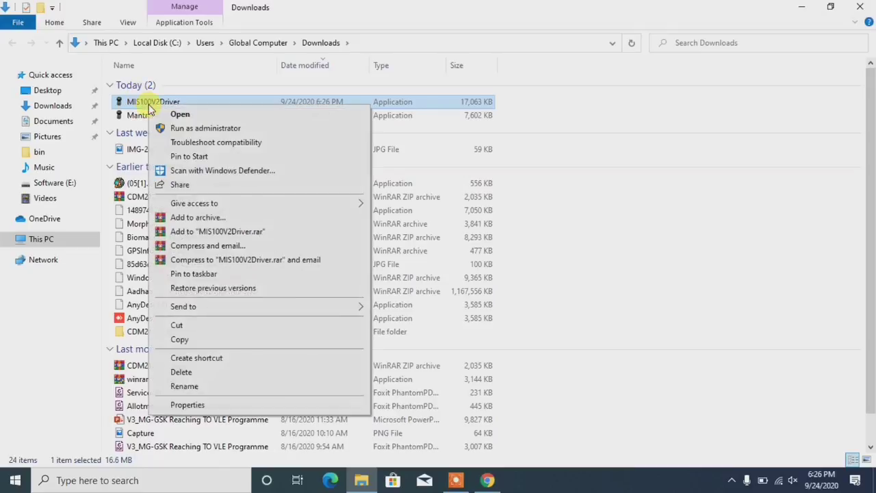
pyautogui.click(185, 129)
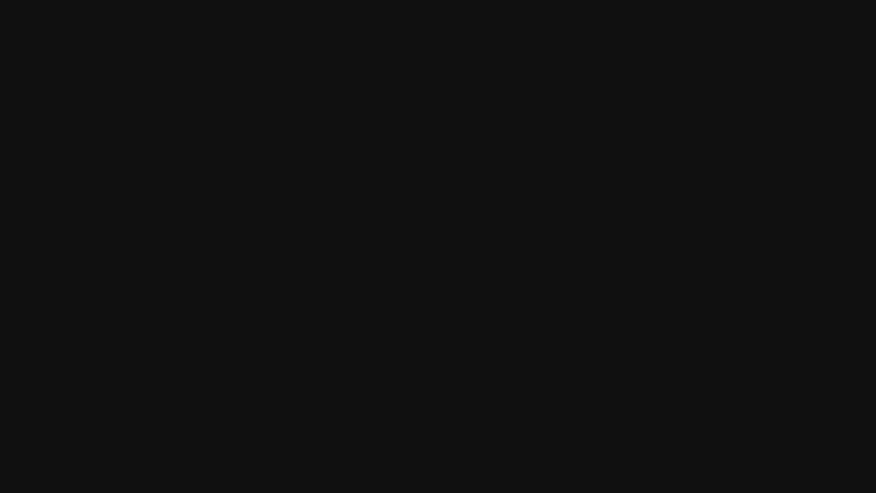
pyautogui.click(360, 327)
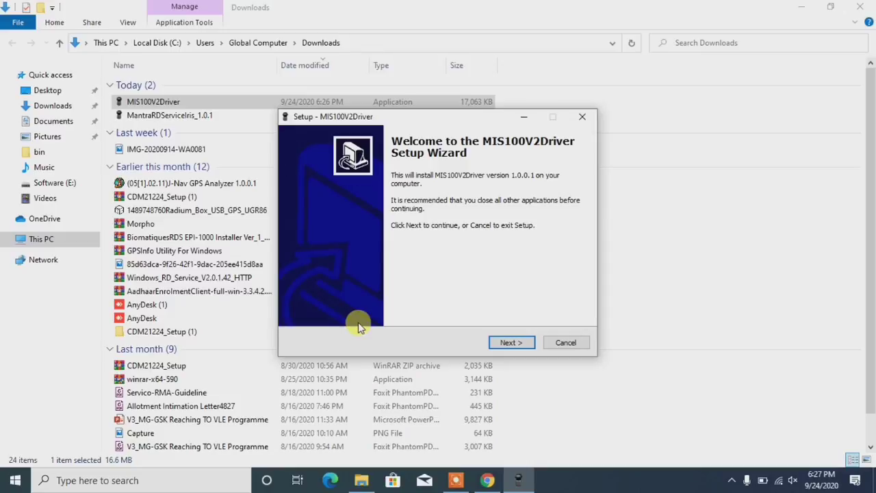
# Install MIS100V2Driver 1.0.0.1 through its setup wizard and finish once complete.
pyautogui.click(525, 344)
pyautogui.click(513, 342)
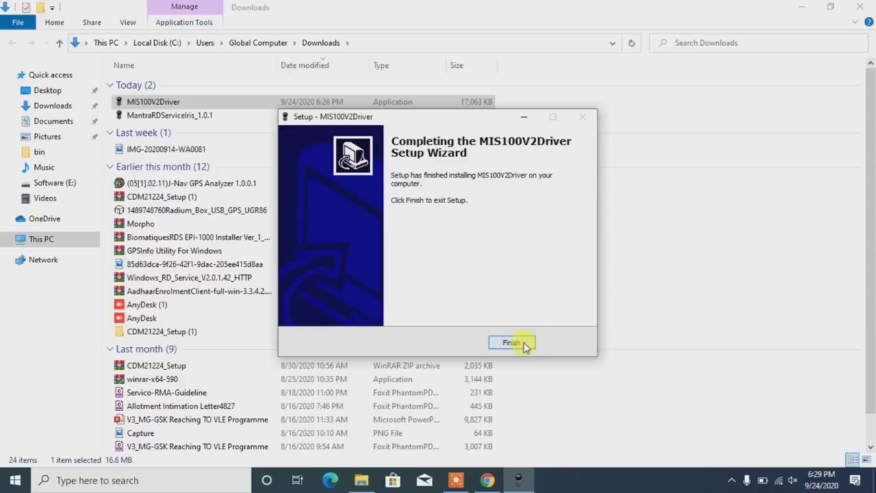
pyautogui.click(512, 343)
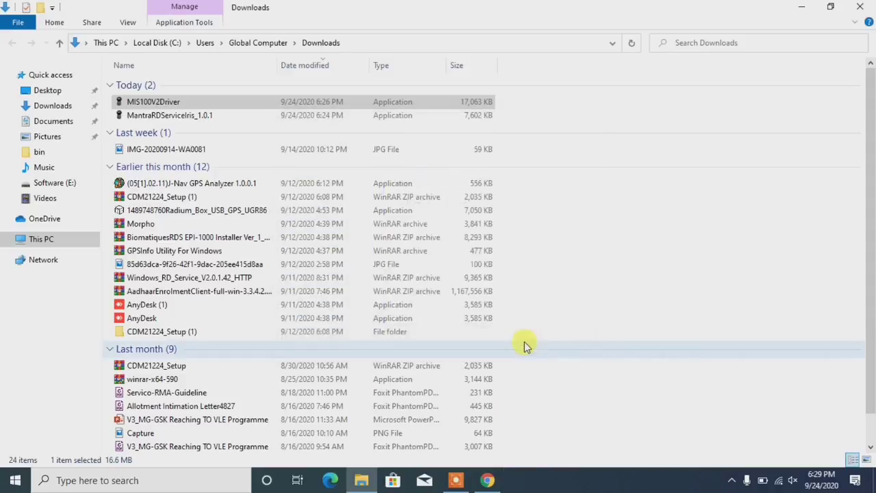
# Install MantraRDServiceIris_1.0.1 as administrator with the default Start Menu folder, then finish.
pyautogui.click(182, 120)
pyautogui.rightClick(183, 120)
pyautogui.click(213, 143)
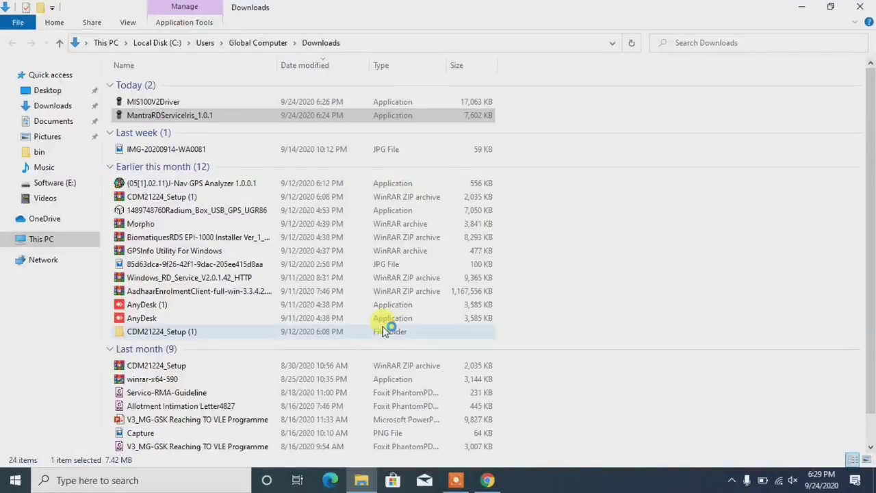
pyautogui.click(508, 343)
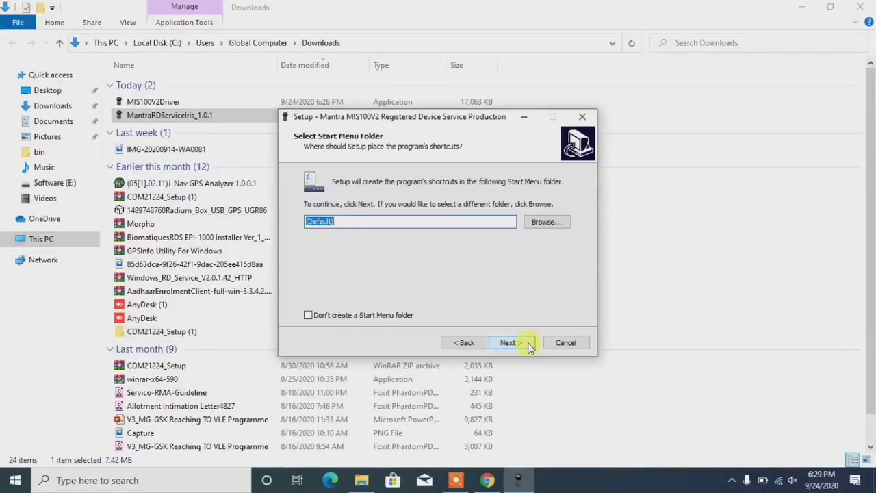
pyautogui.click(528, 345)
pyautogui.click(527, 344)
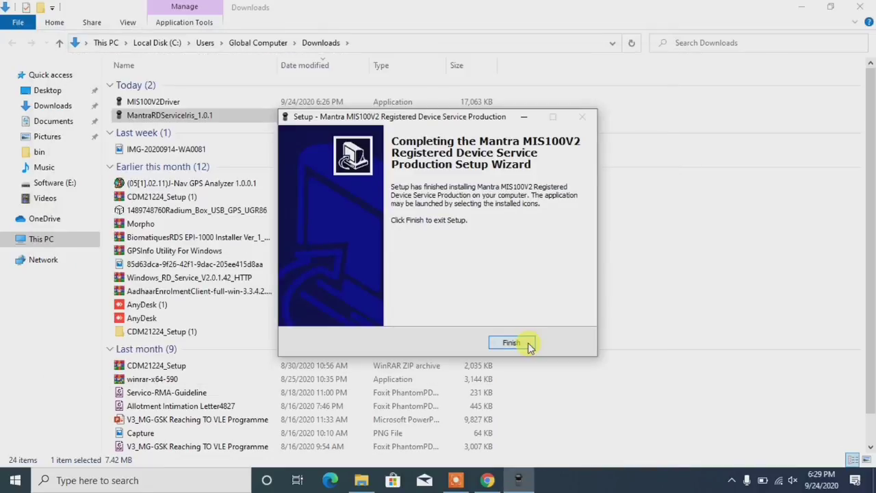
pyautogui.click(513, 343)
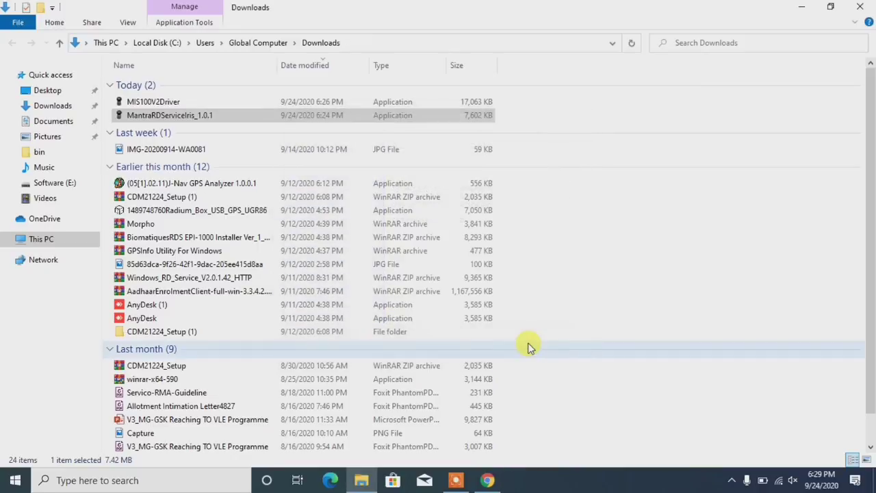
# Close the Downloads folder window and minimize Chrome.
pyautogui.scroll(-1, 528, 343)
pyautogui.scroll(1, 763, 82)
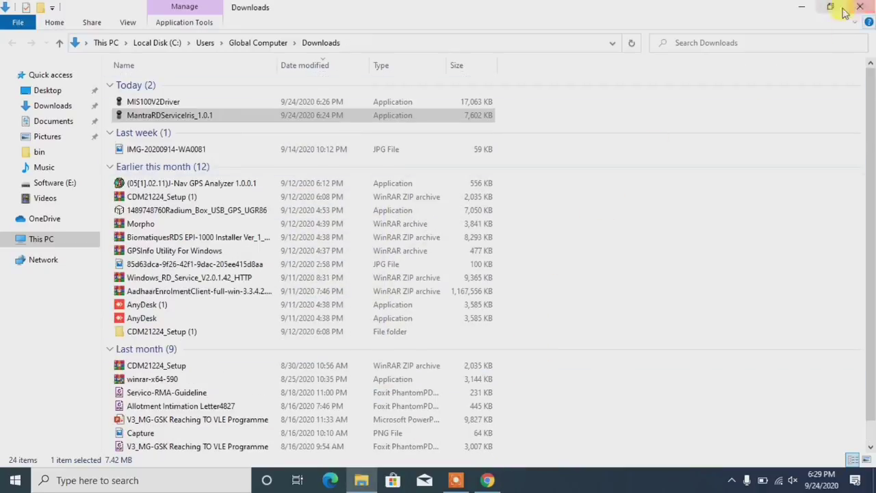
pyautogui.click(864, 10)
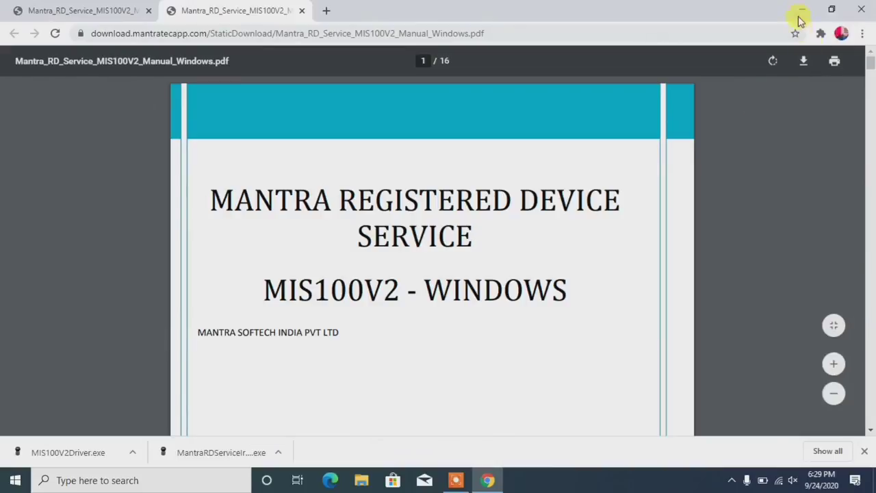
pyautogui.click(801, 11)
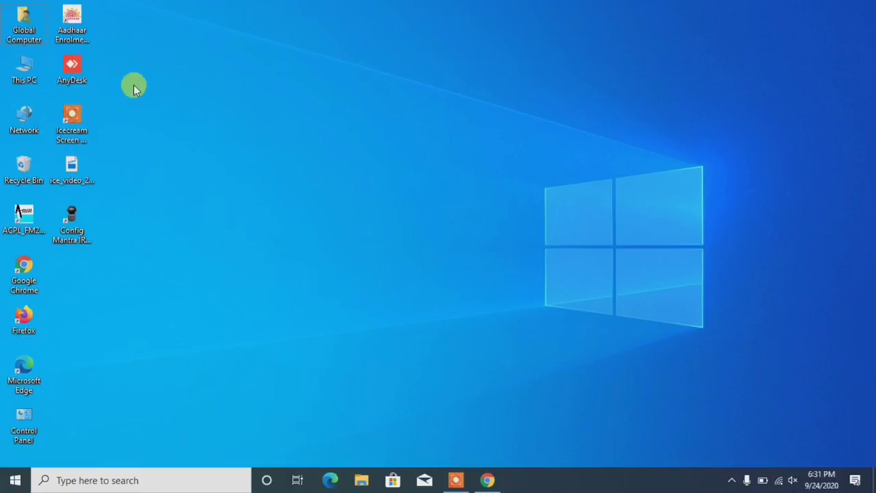
# Launch Aadhaar Enrolment Client and log in with the operator's ID picked from the suggestions.
pyautogui.click(74, 30)
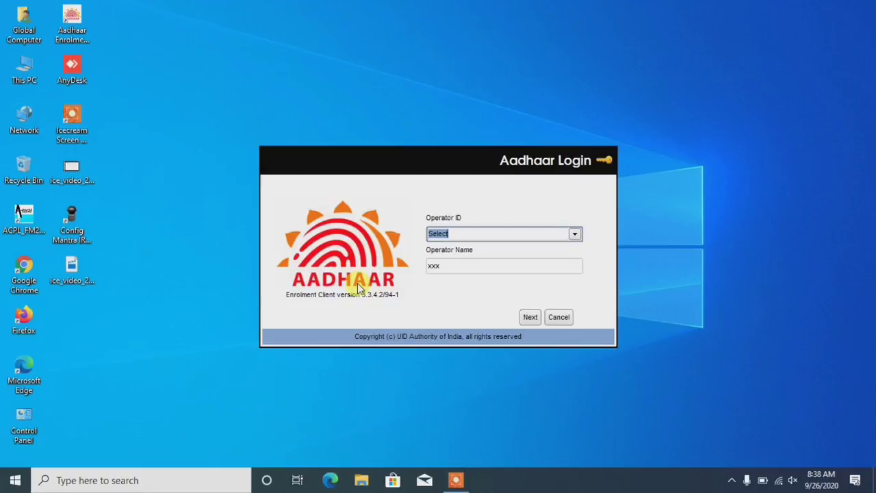
pyautogui.click(507, 234)
pyautogui.press('BackSpace')
pyautogui.press('BackSpace')
pyautogui.press('BackSpace')
pyautogui.press('BackSpace')
pyautogui.press('BackSpace')
pyautogui.press('BackSpace')
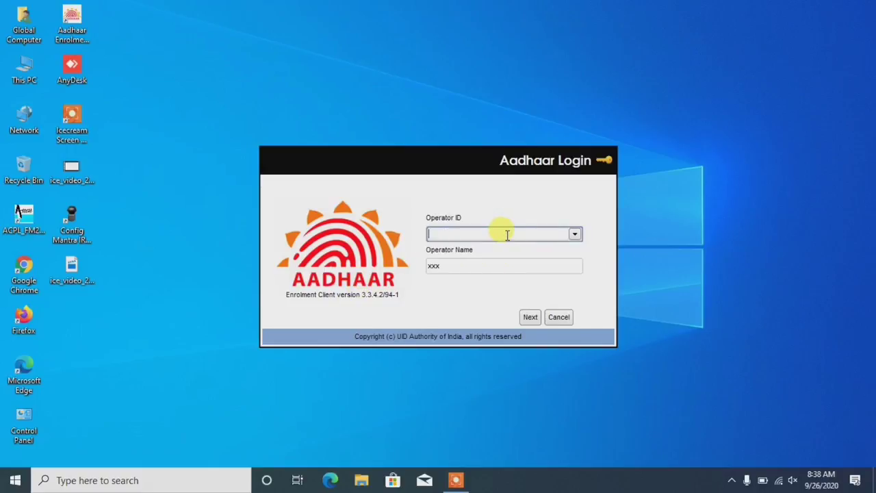
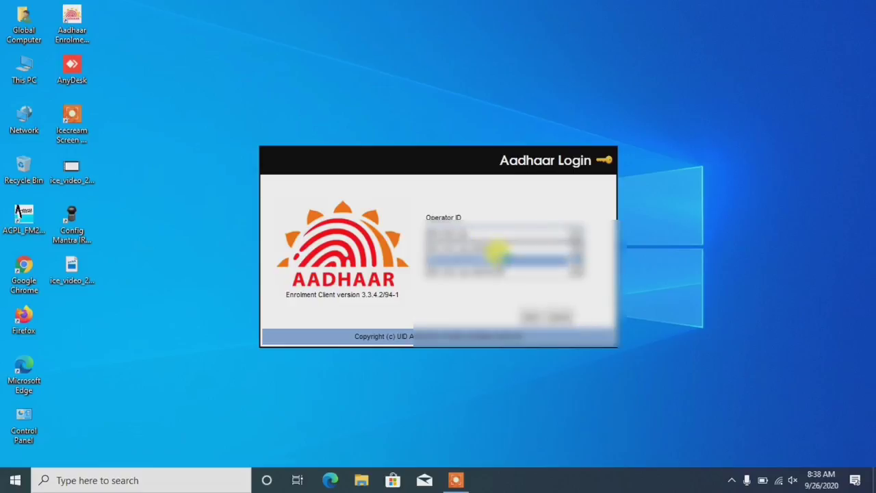
pyautogui.click(499, 259)
pyautogui.click(526, 315)
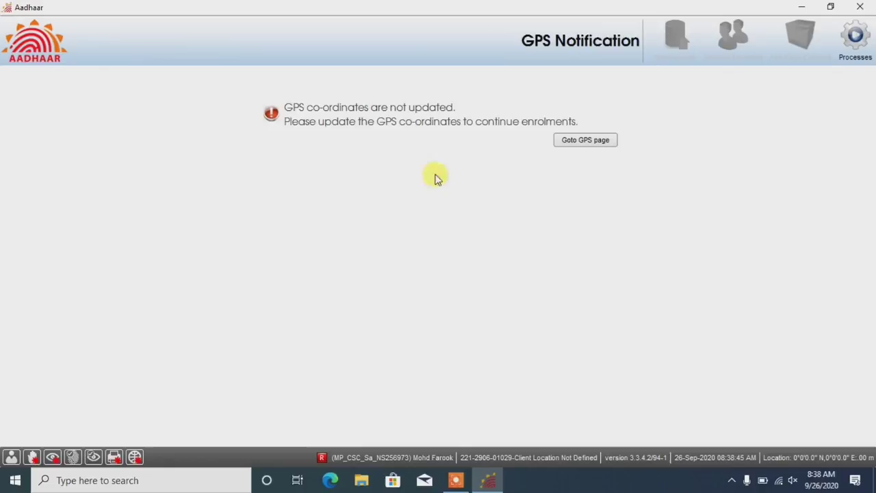
# Read the station's co-ordinates from the GPS device and save them, altitude 202.10m.
pyautogui.click(590, 144)
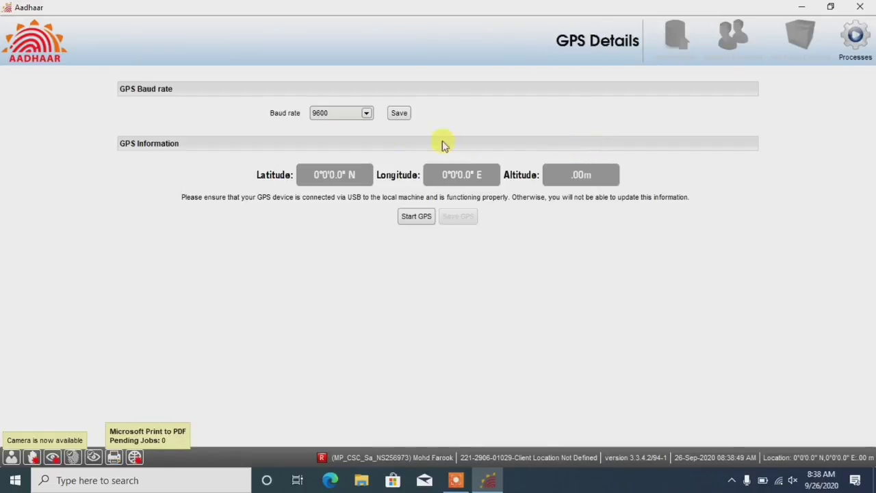
pyautogui.click(417, 217)
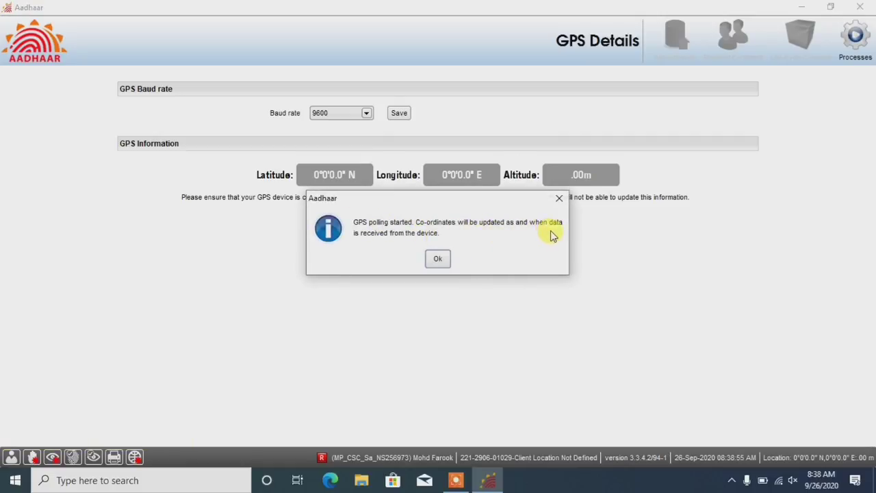
pyautogui.click(438, 260)
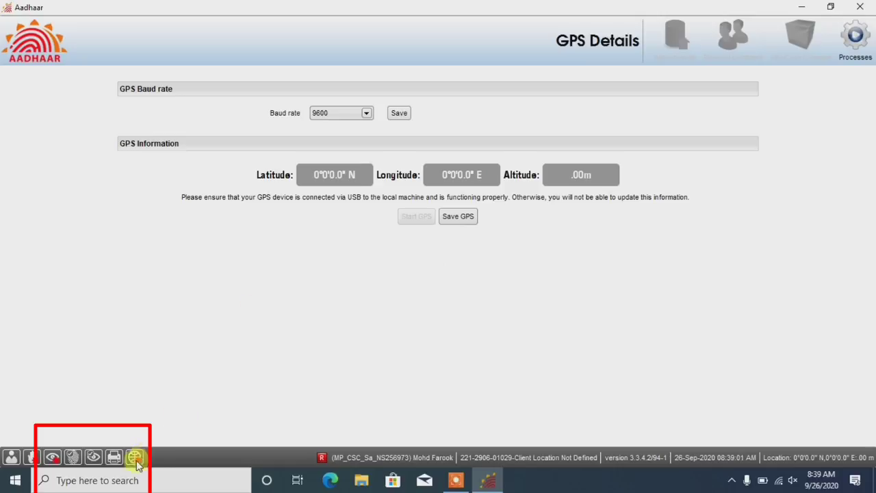
pyautogui.moveTo(137, 464)
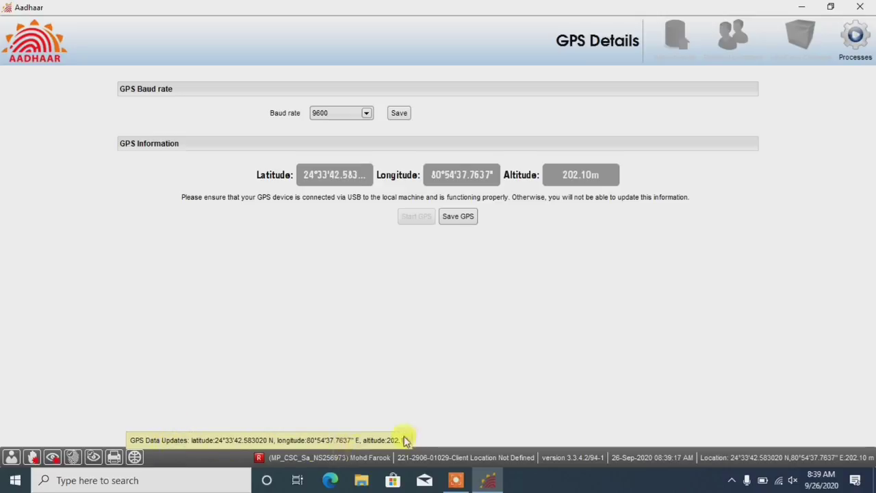
pyautogui.click(459, 220)
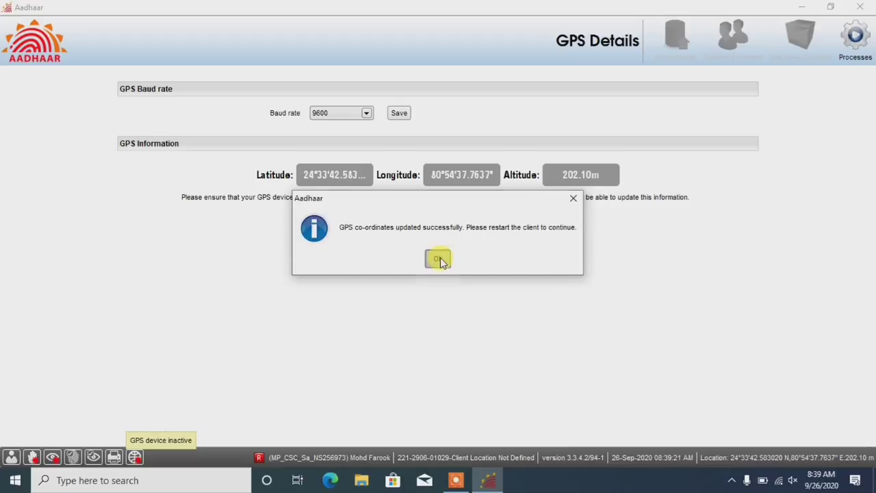
pyautogui.click(441, 257)
pyautogui.click(864, 35)
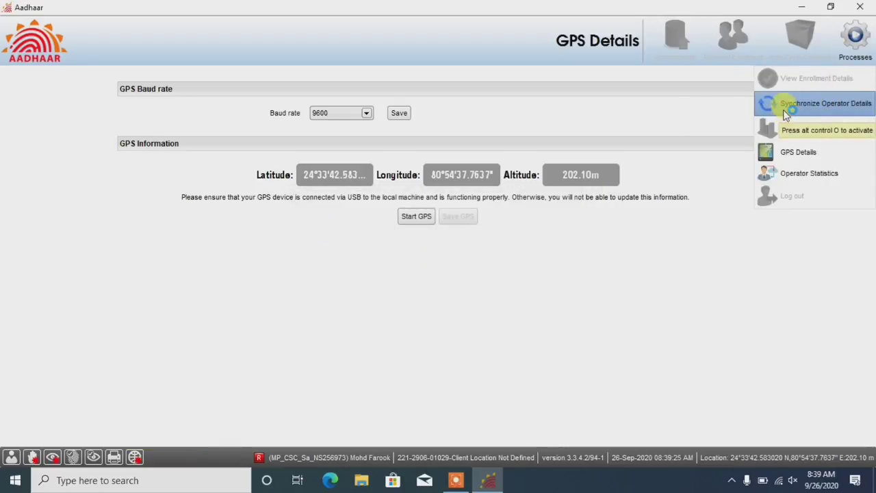
# Start syncing operator details and set Center Type to Permanent.
pyautogui.click(784, 109)
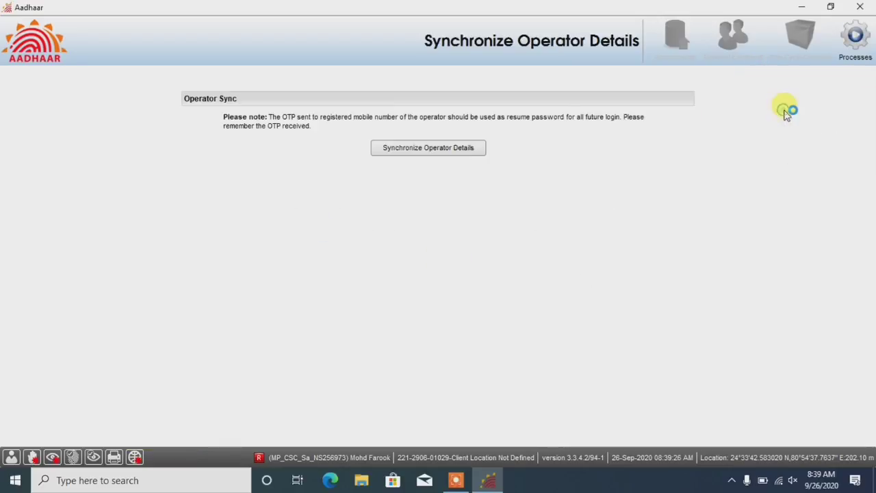
pyautogui.click(441, 151)
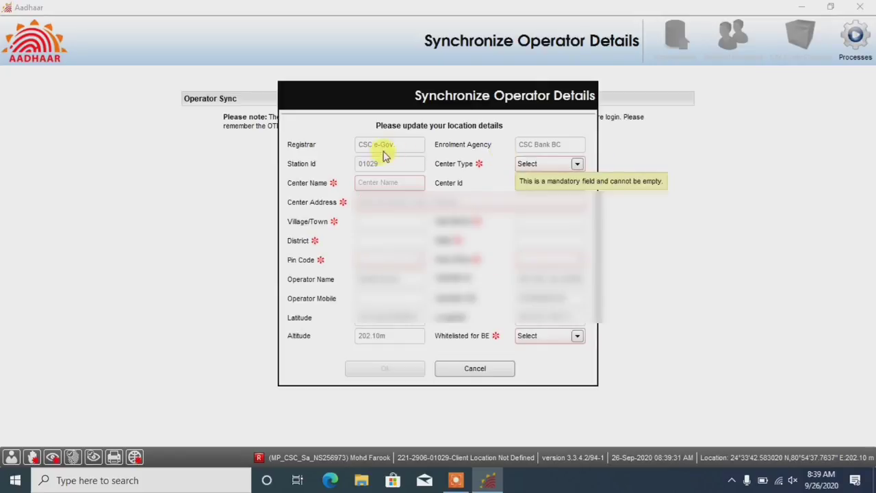
pyautogui.click(549, 165)
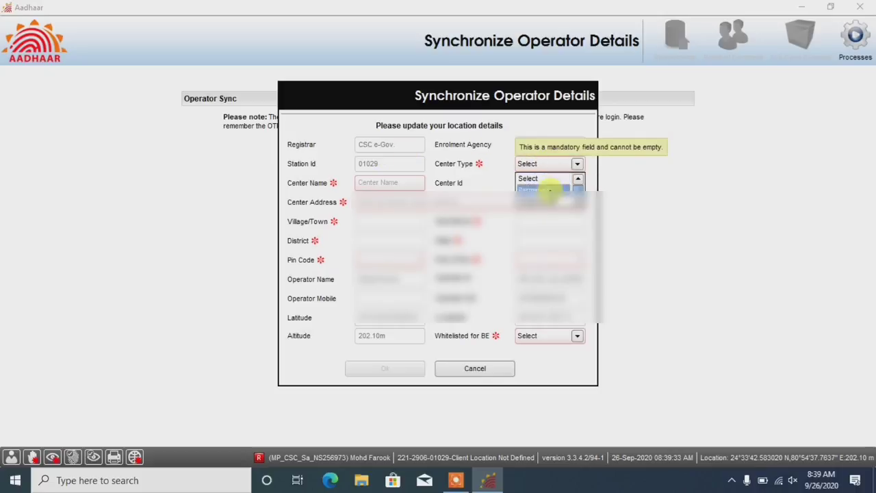
pyautogui.click(538, 191)
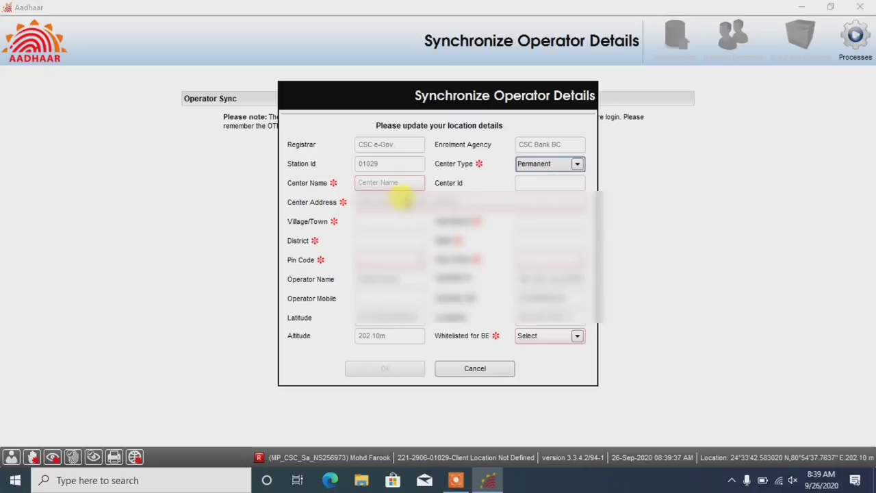
# Enter Center Name 'CSC Aadhar Kendra' and the centre's address.
pyautogui.click(383, 201)
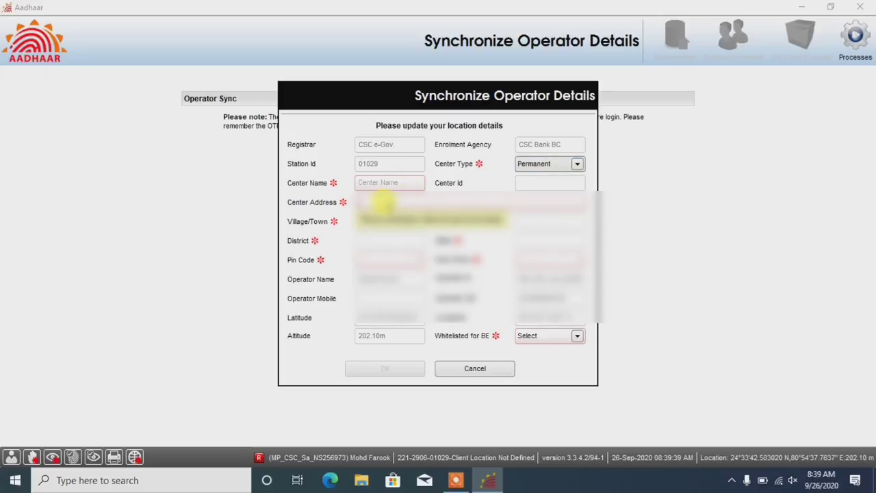
pyautogui.click(389, 185)
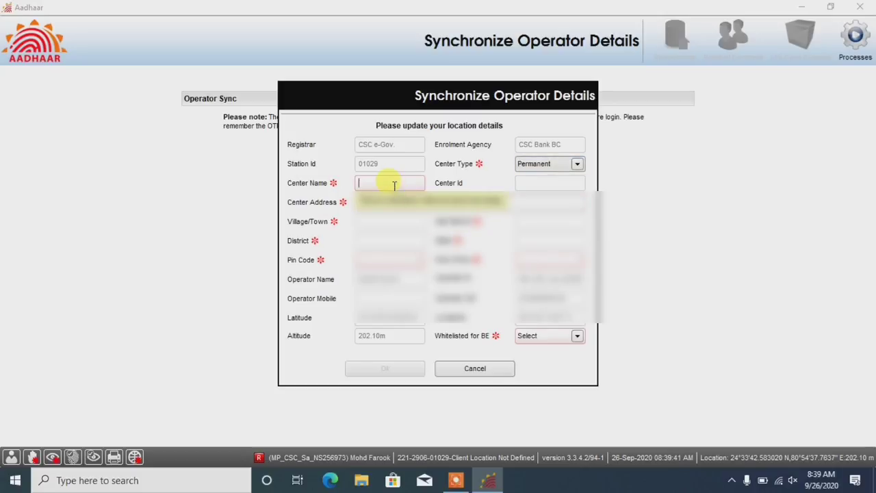
pyautogui.write('CSC Adhar')
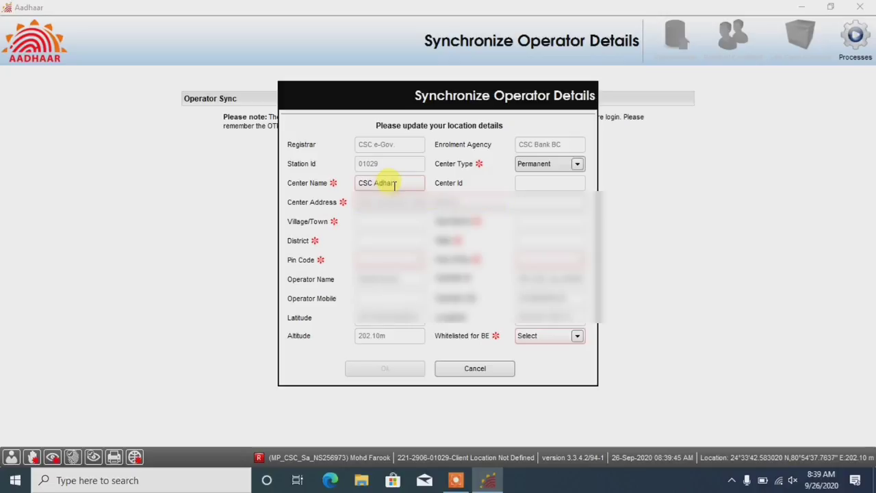
pyautogui.press('BackSpace')
pyautogui.press('BackSpace')
pyautogui.press('BackSpace')
pyautogui.press('BackSpace')
pyautogui.write('adhar Kendra')
pyautogui.click(381, 200)
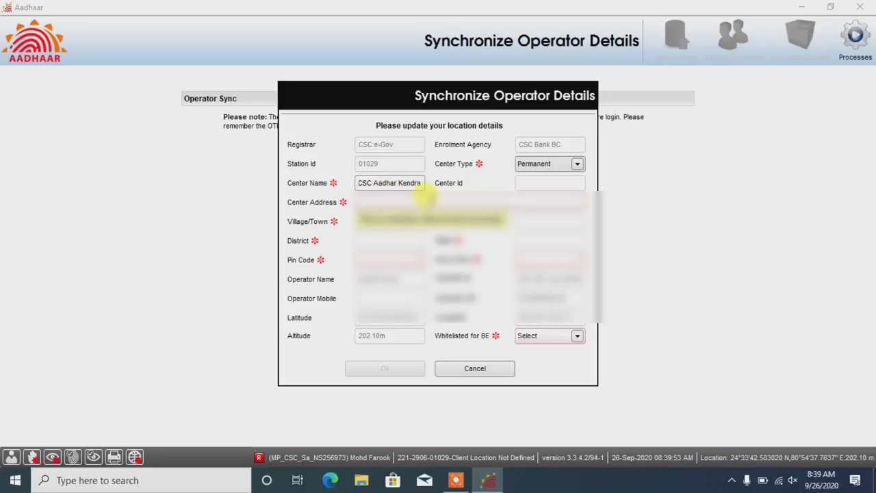
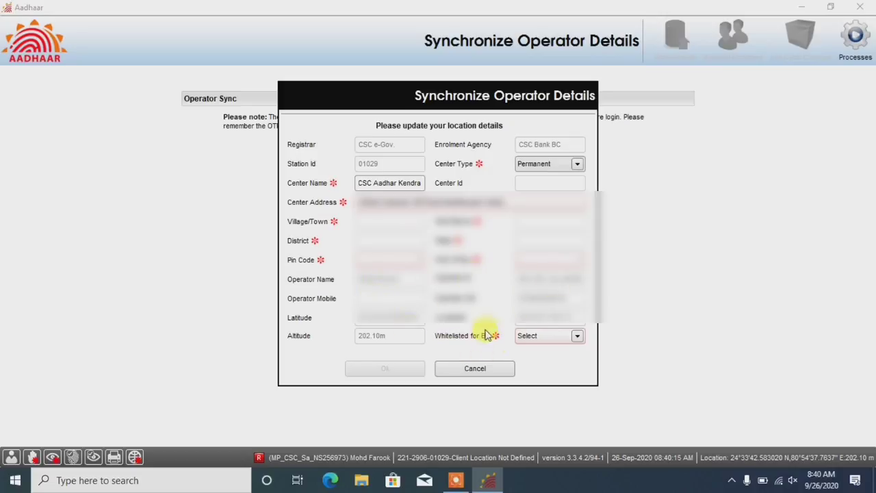
# Set Whitelisted for BE to True and enter the centre's pin code.
pyautogui.click(572, 338)
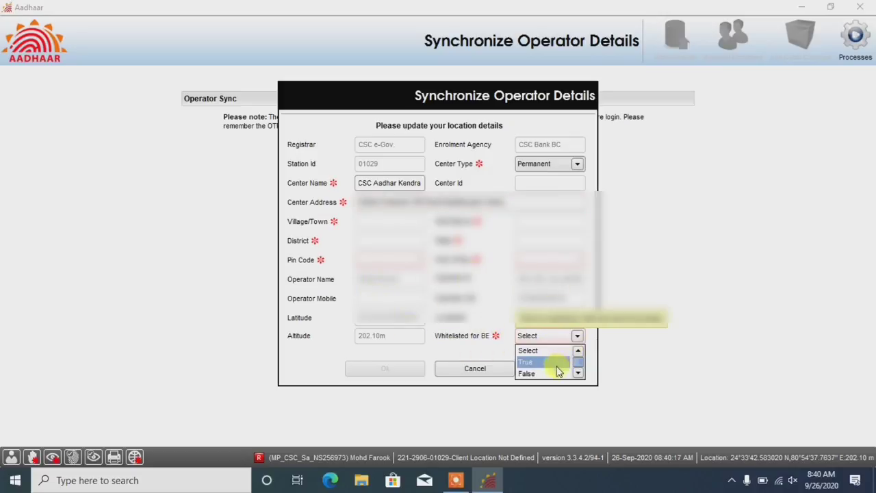
pyautogui.click(558, 365)
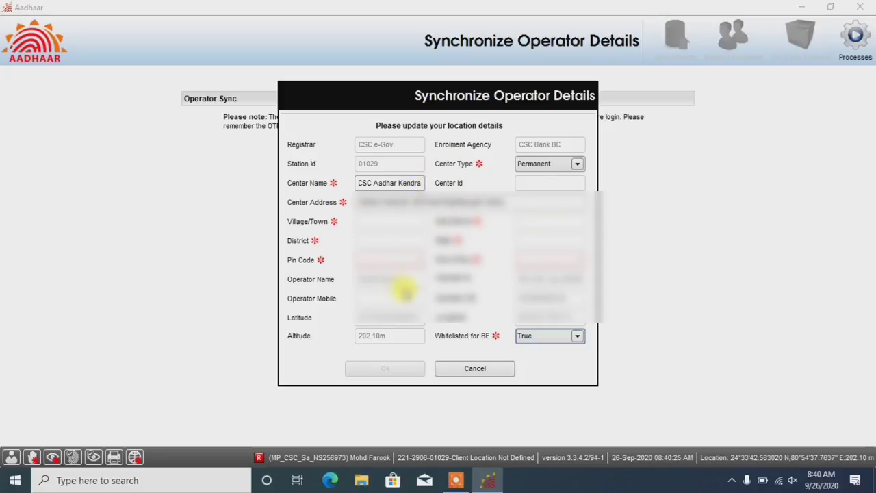
pyautogui.click(403, 259)
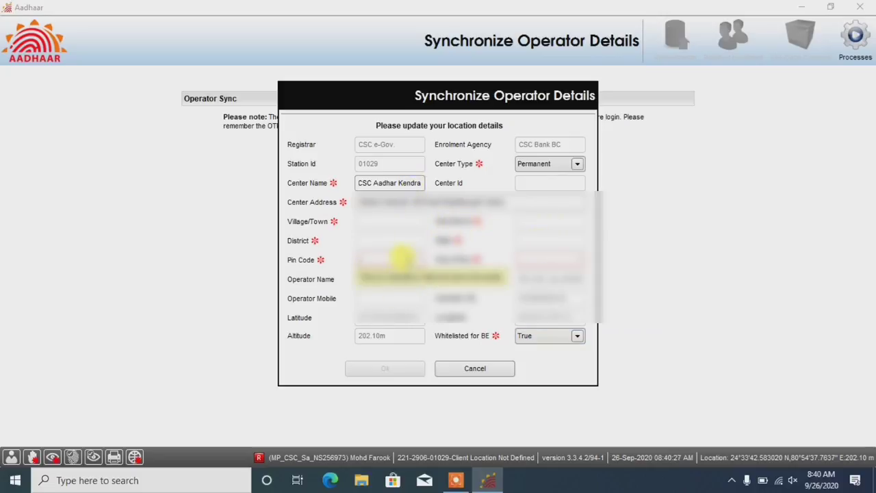
pyautogui.write('48500')
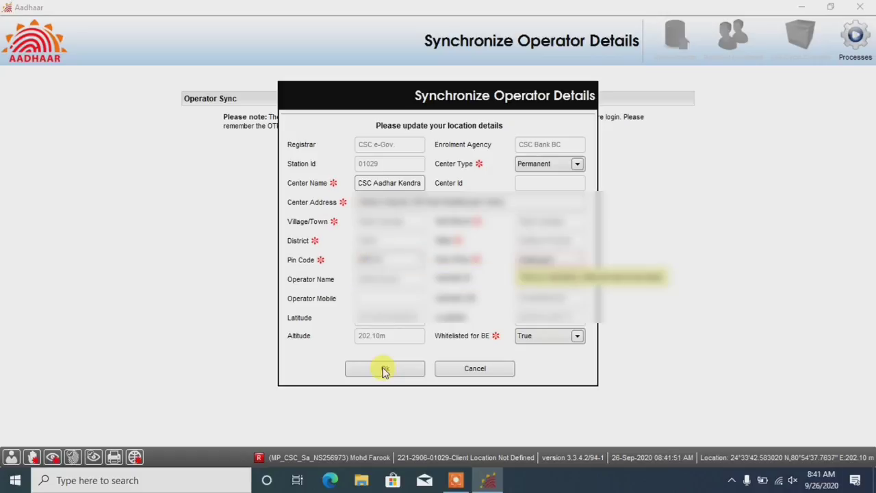
# Submit the location details, enter the received OTP and verify the operator by iris scan.
pyautogui.click(383, 368)
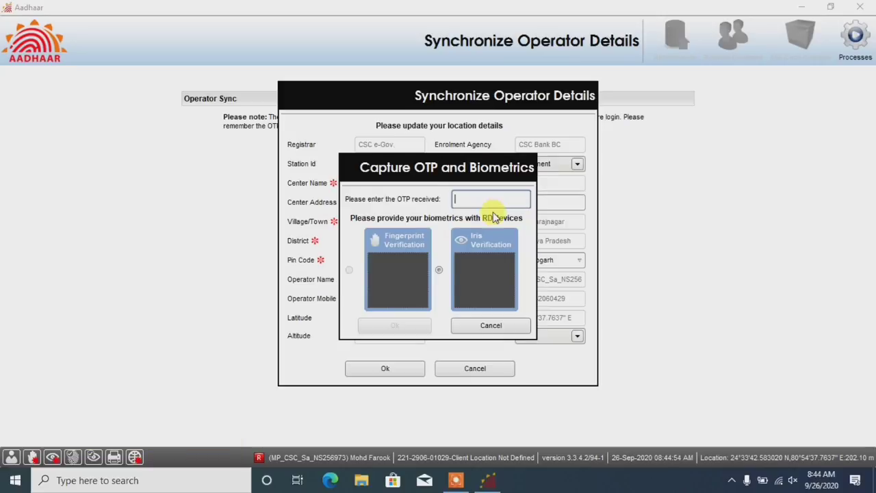
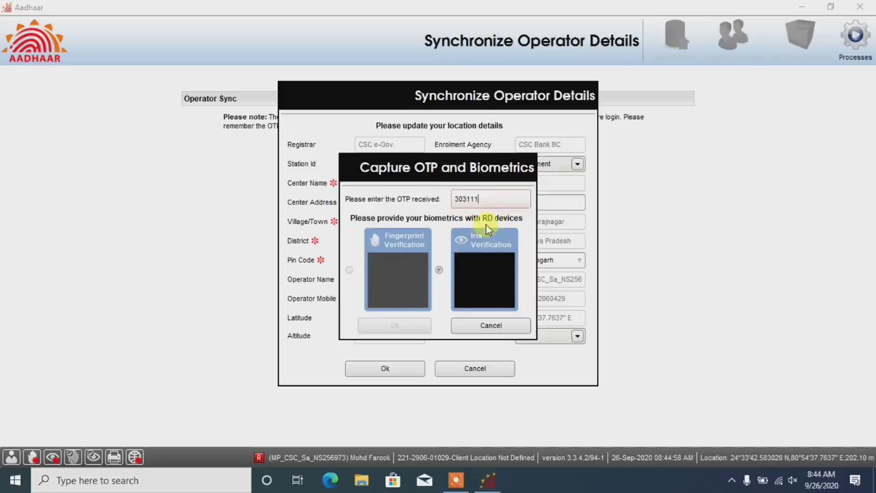
pyautogui.click(498, 260)
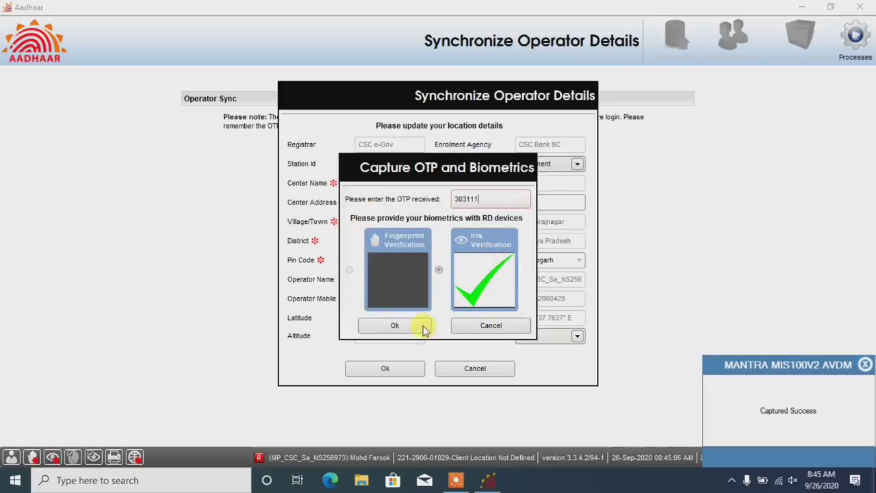
pyautogui.click(395, 326)
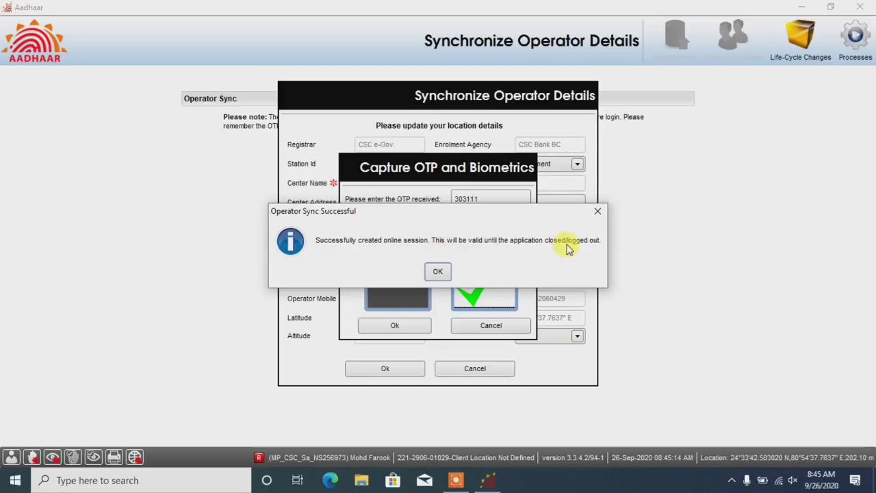
# Dismiss the sync message and switch from Print Aadhaar to Life-Cycle Changes > Online Update.
pyautogui.click(439, 270)
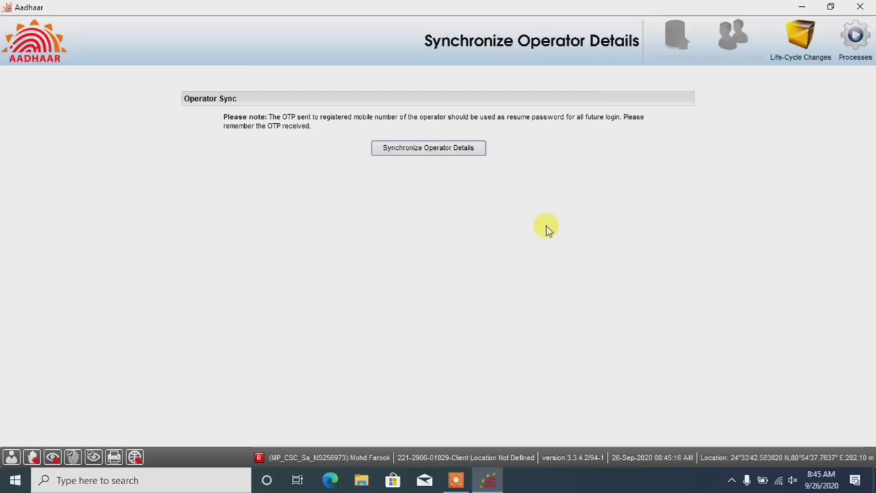
pyautogui.click(794, 37)
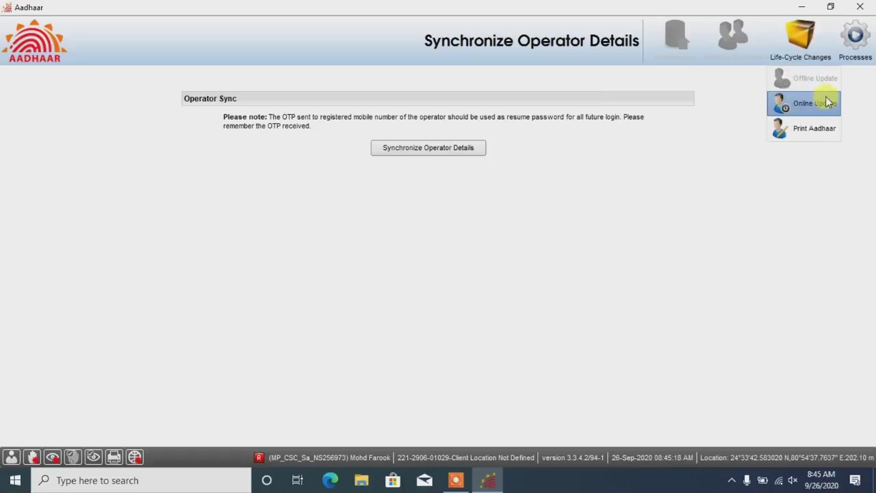
pyautogui.click(813, 133)
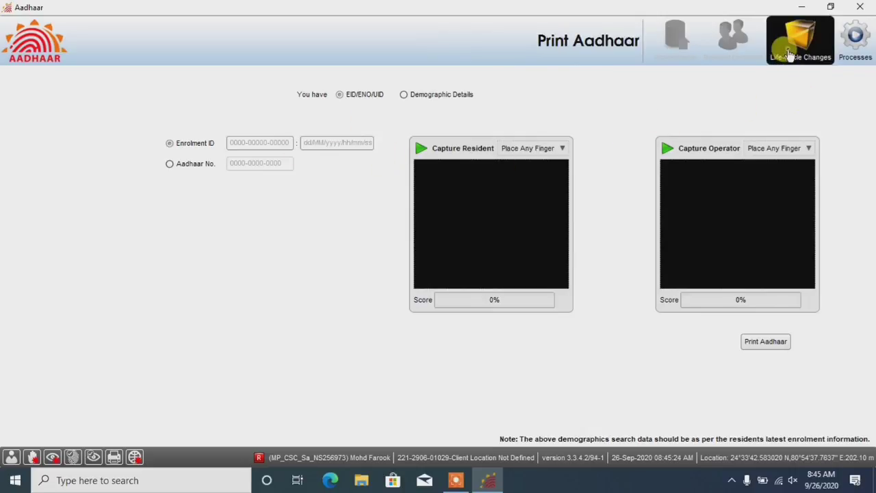
pyautogui.click(791, 51)
pyautogui.click(800, 102)
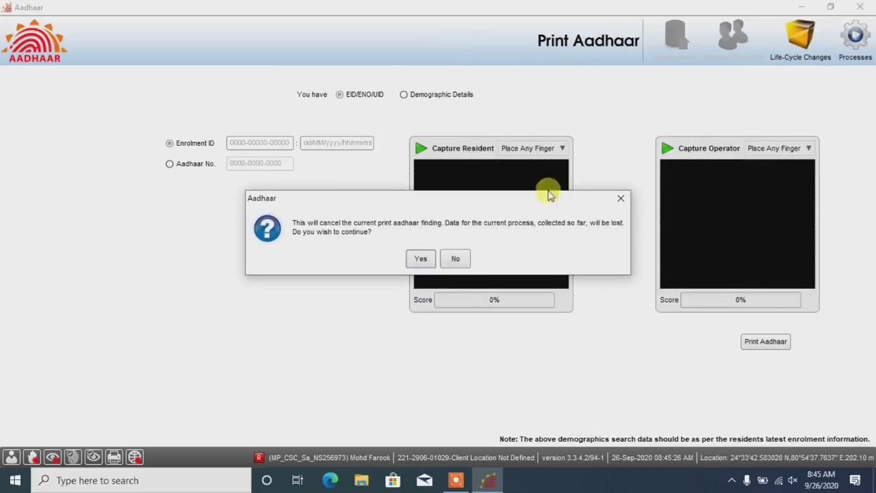
pyautogui.click(421, 258)
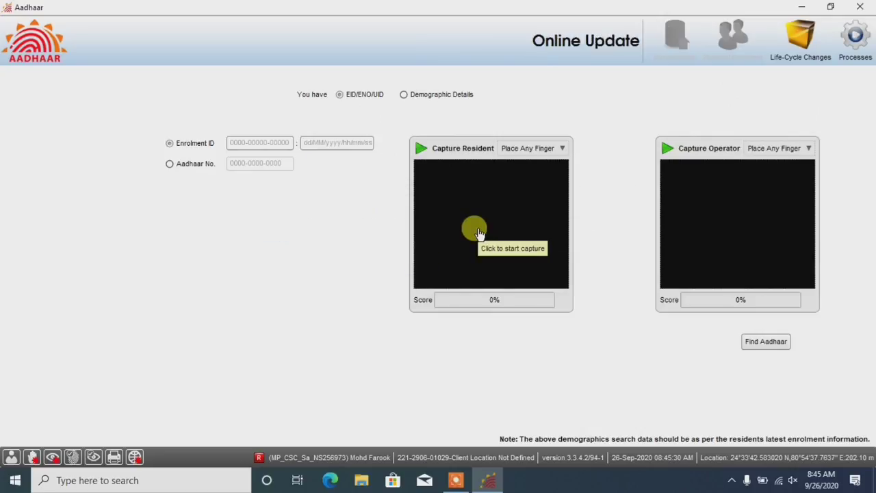
# Search for the resident by Aadhaar number after capturing their fingerprint, retrying past the operator-biometrics error.
pyautogui.click(170, 165)
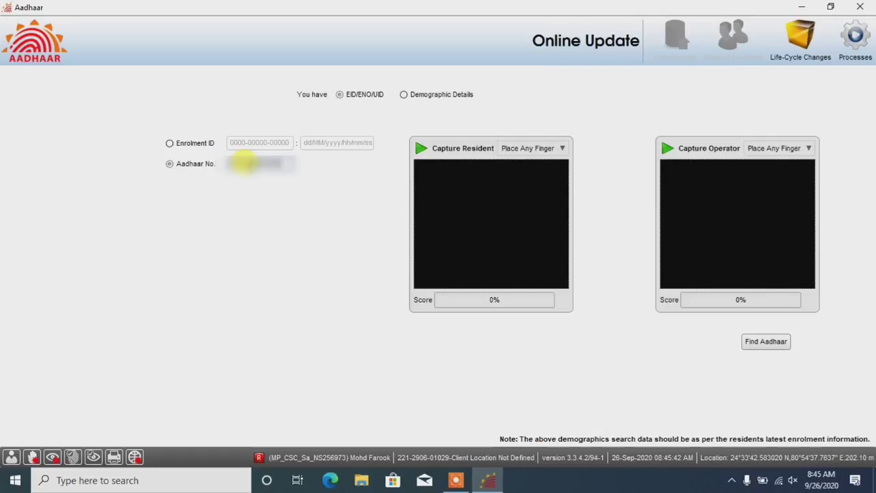
pyautogui.click(506, 220)
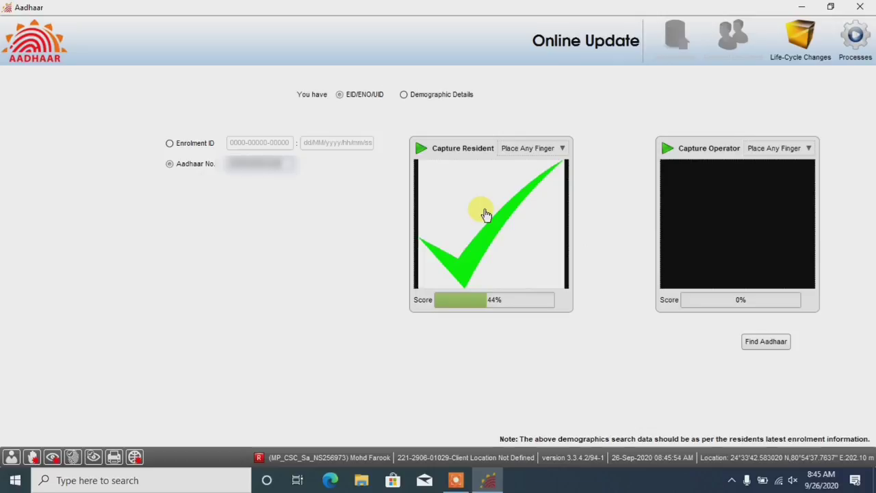
pyautogui.click(765, 346)
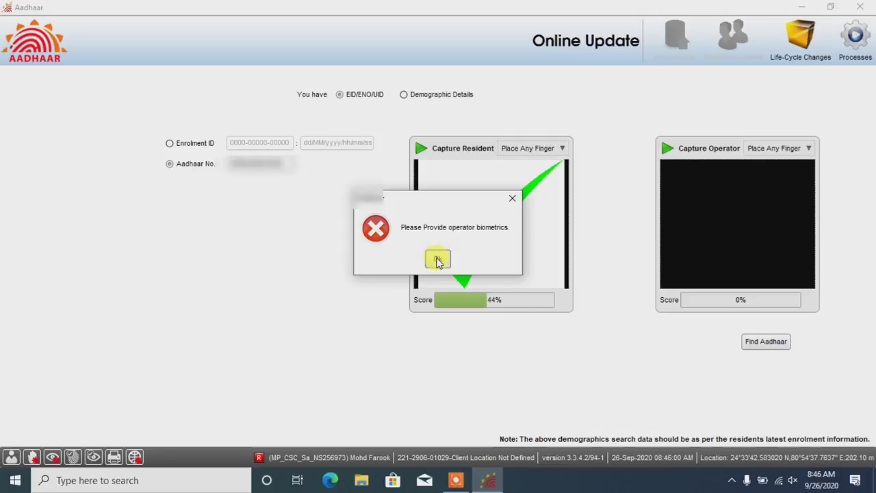
pyautogui.click(438, 260)
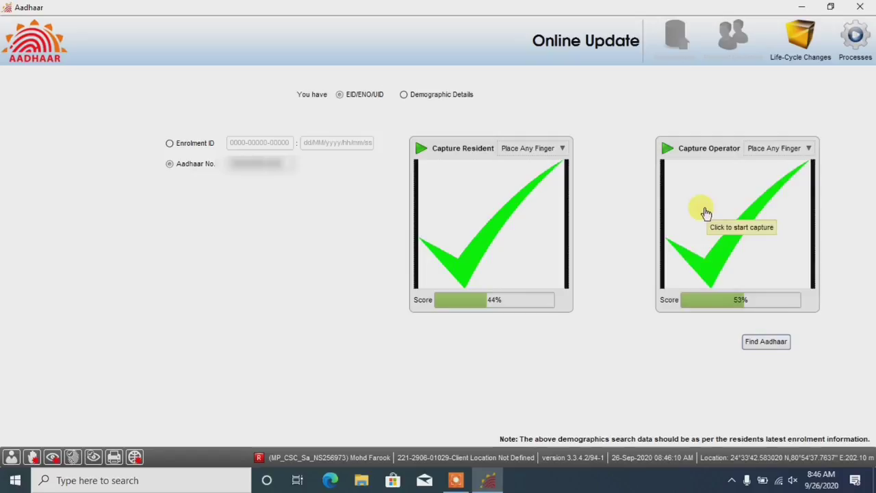
pyautogui.click(759, 341)
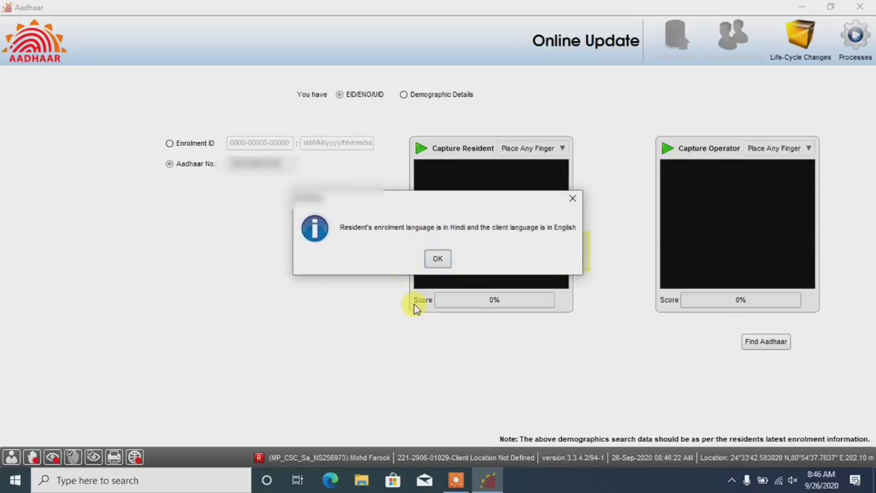
# Acknowledge the Hindi enrolment-language notice and review the resident's demographics form.
pyautogui.click(436, 260)
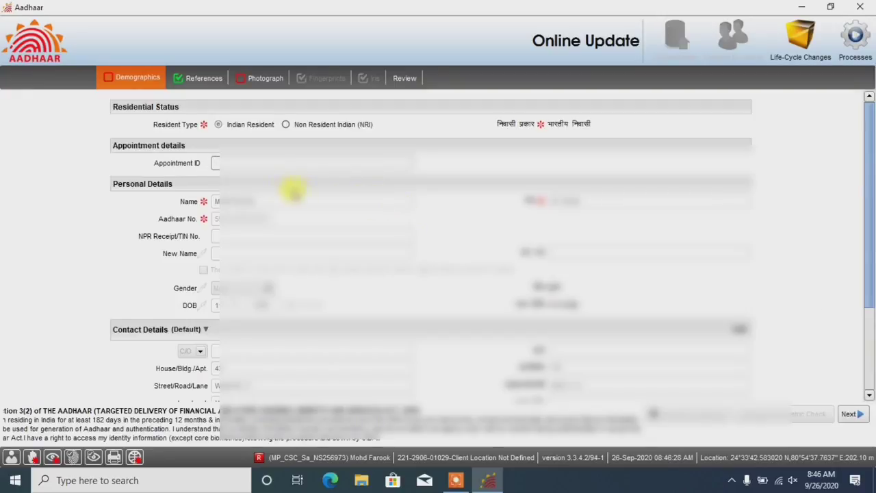
pyautogui.scroll(-3, 411, 165)
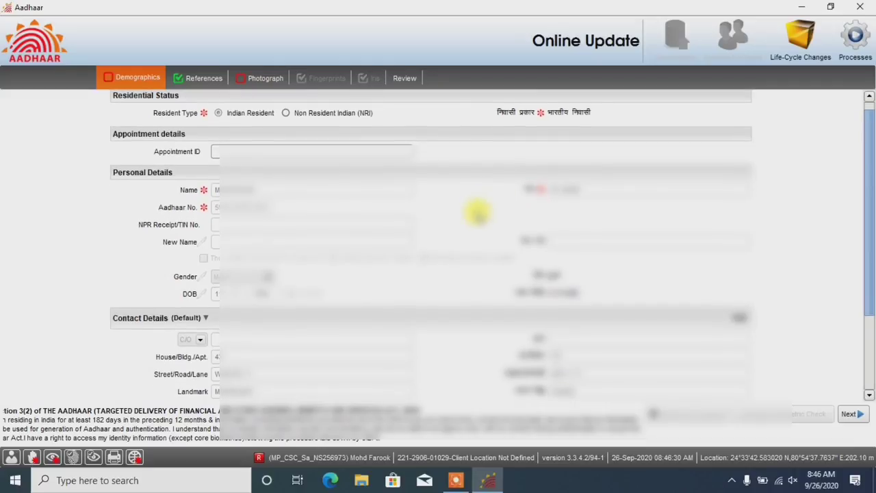
pyautogui.scroll(3, 474, 212)
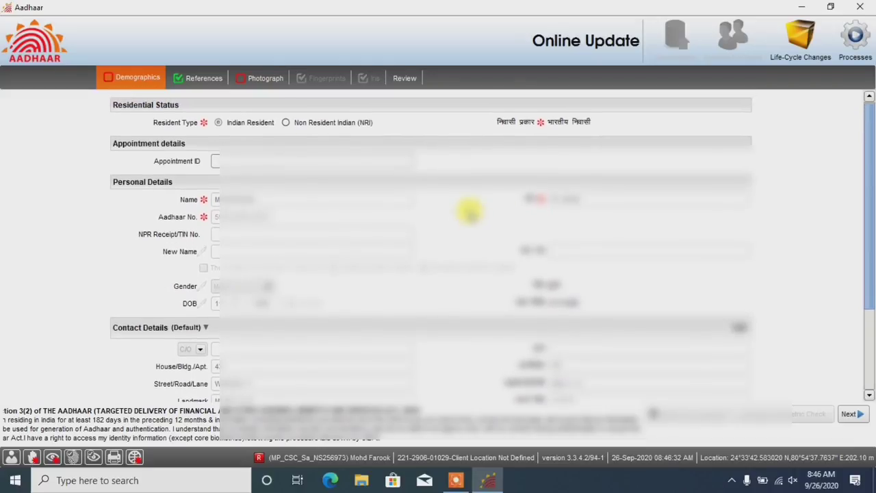
# Log out of the client from the Processes menu and confirm.
pyautogui.click(855, 37)
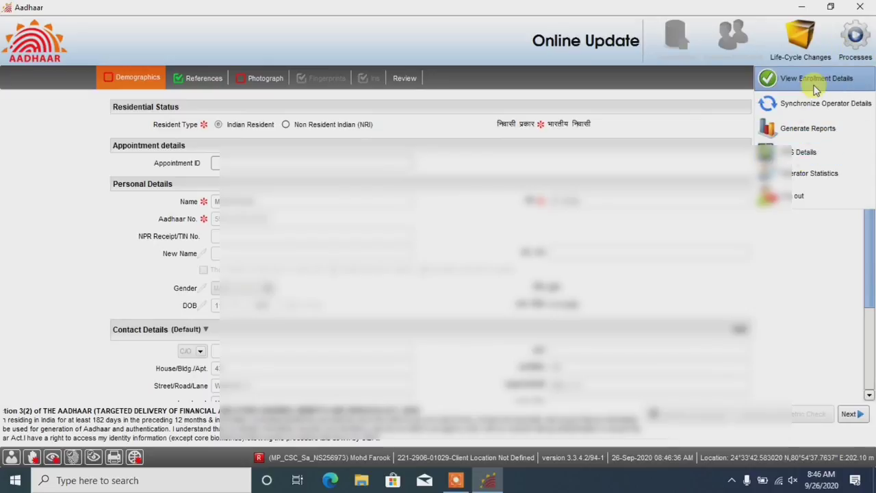
pyautogui.click(794, 198)
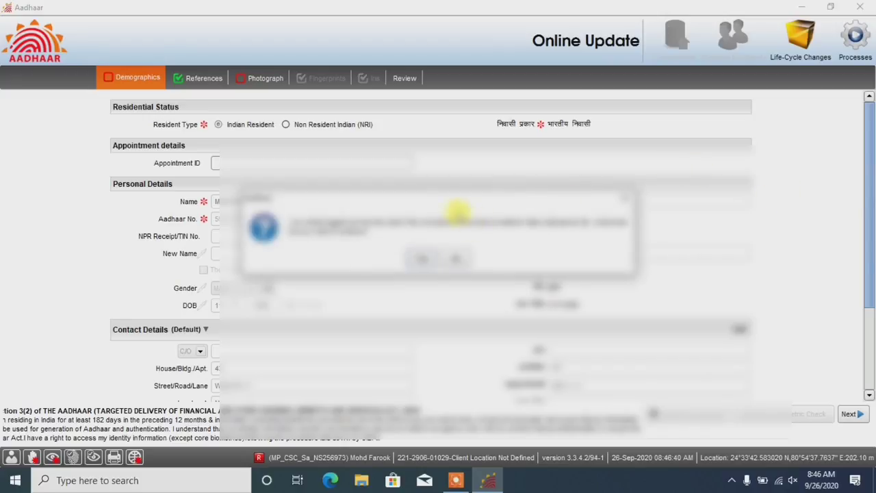
pyautogui.click(423, 258)
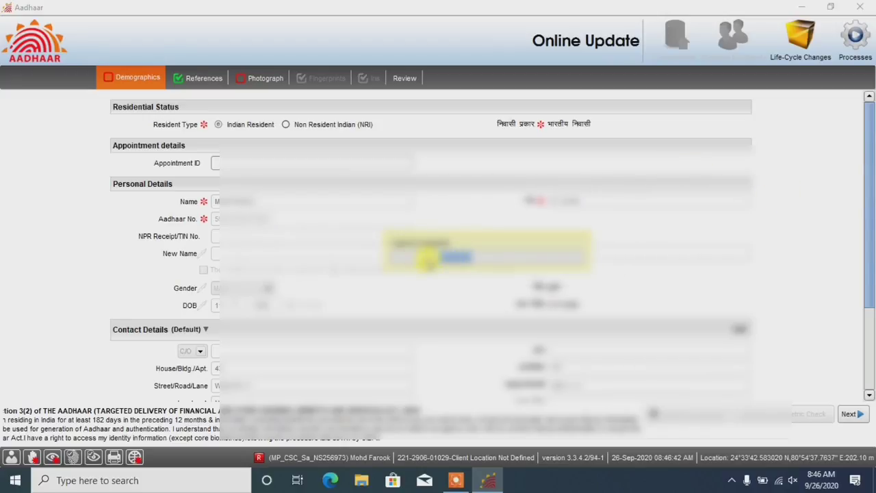